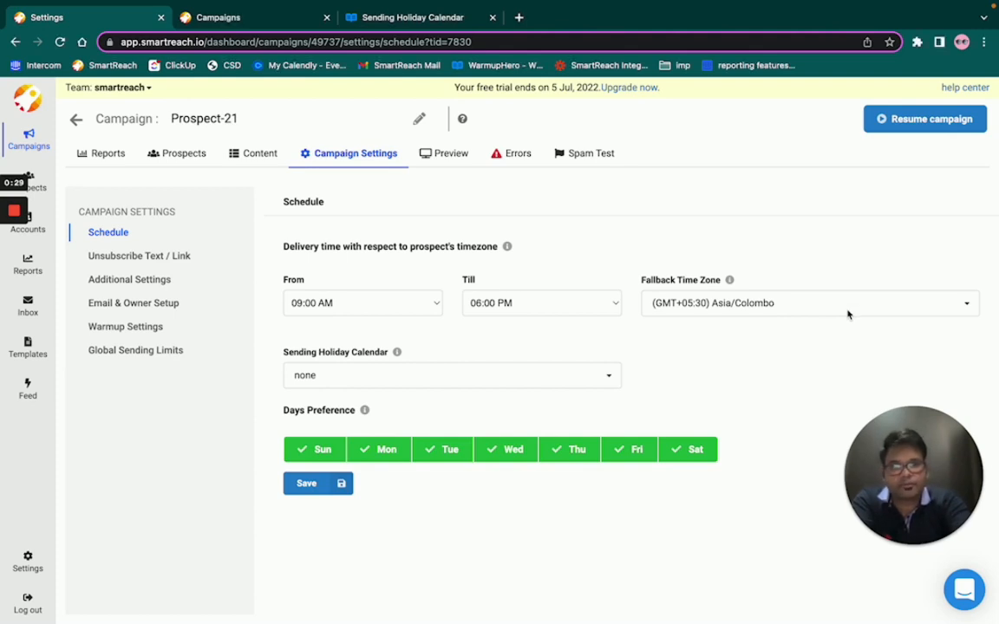
click(972, 310)
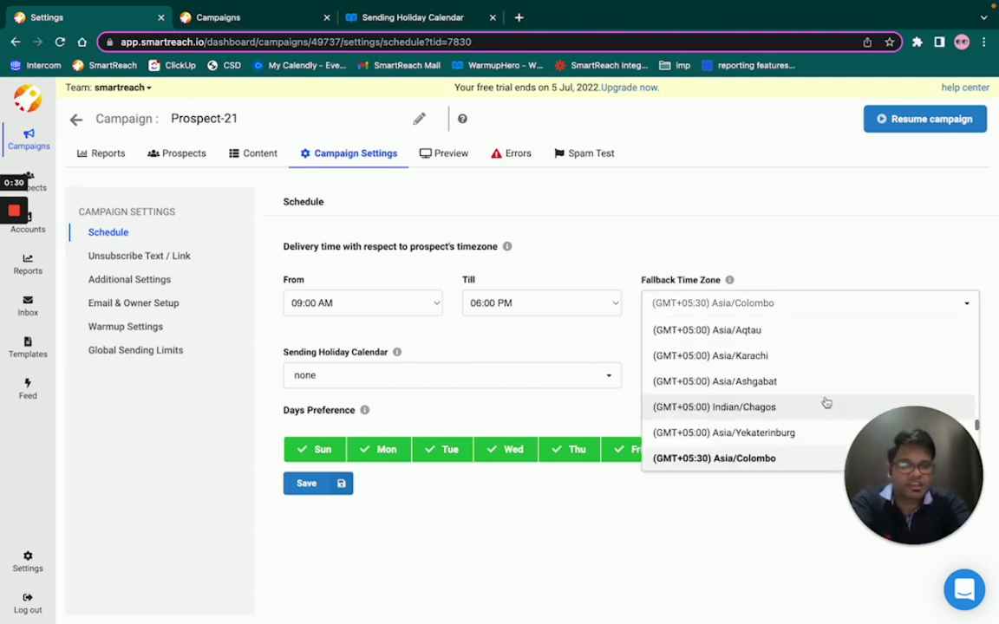
scroll(825, 404, down, 3)
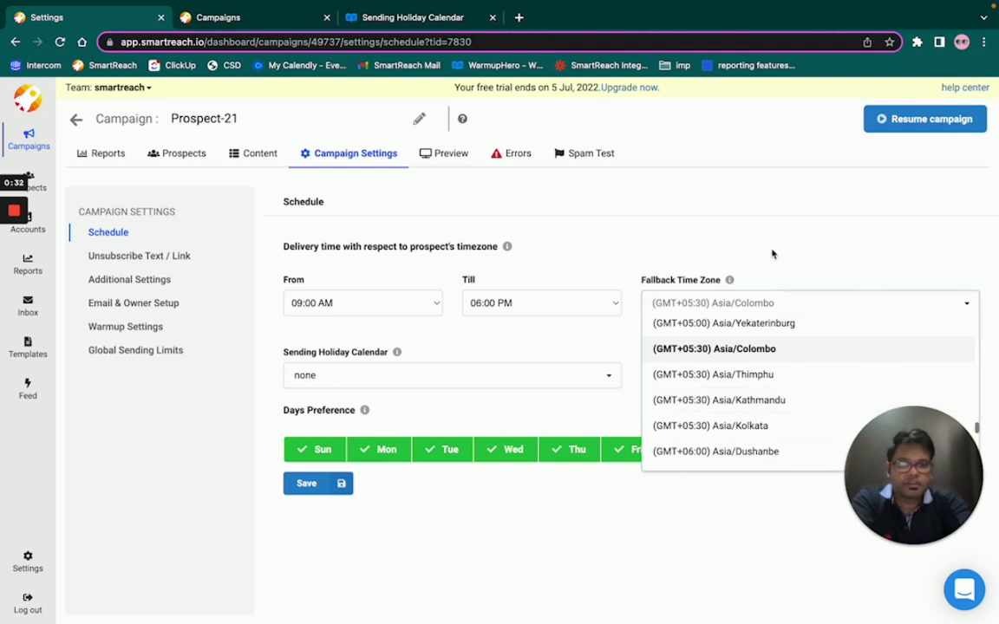
click(772, 253)
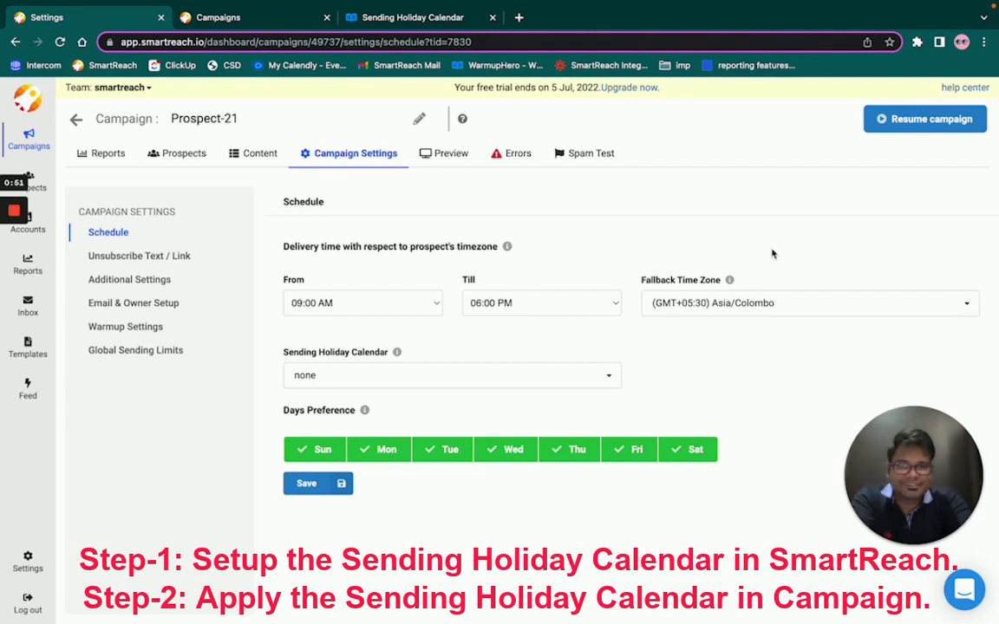
Add a new sending holiday calendar named US Holidays in the team settings.
click(28, 559)
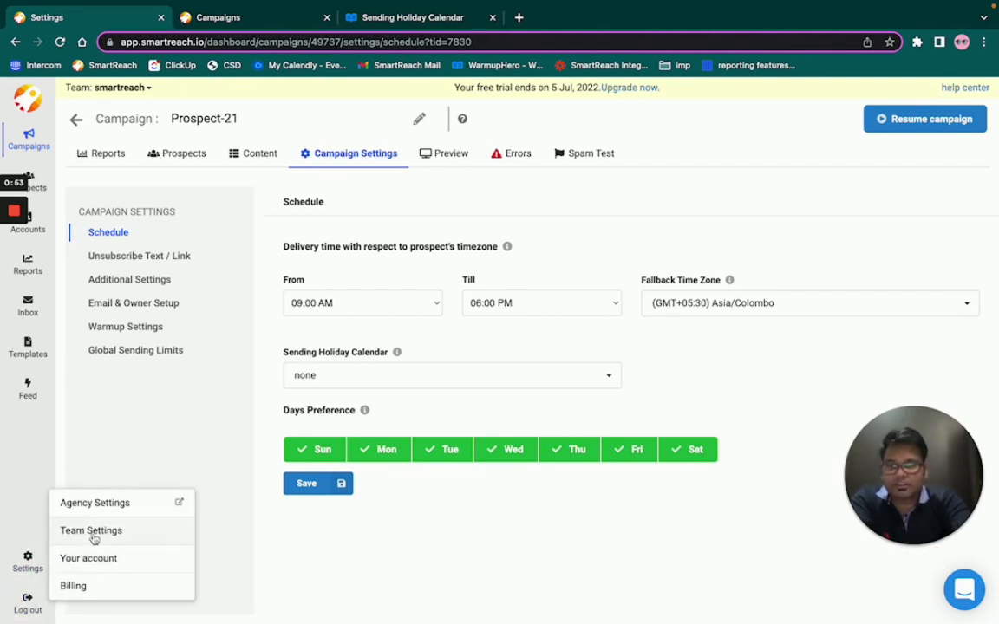
mouse_move(30, 567)
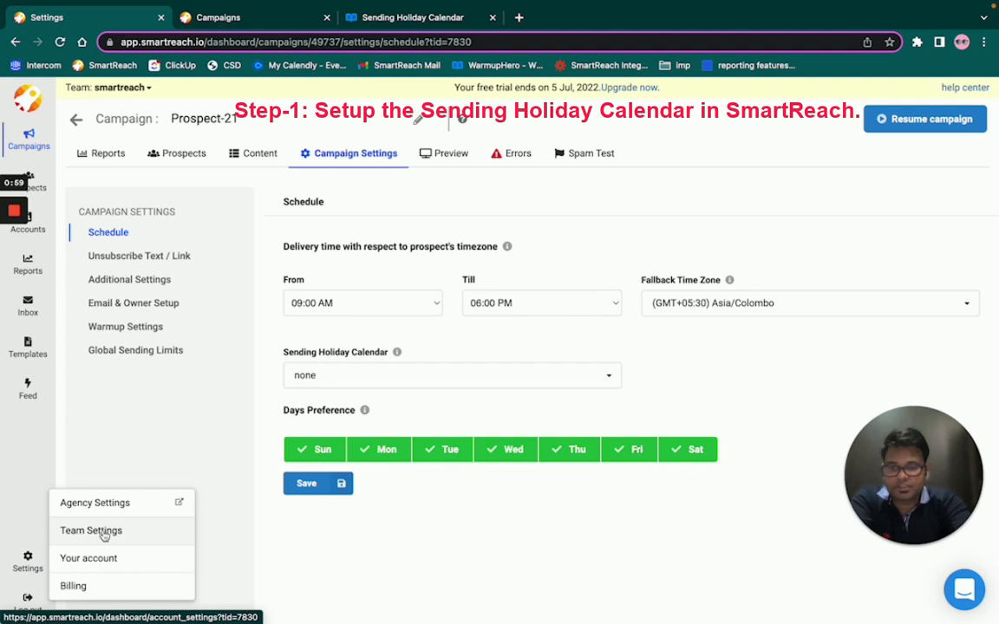
click(104, 535)
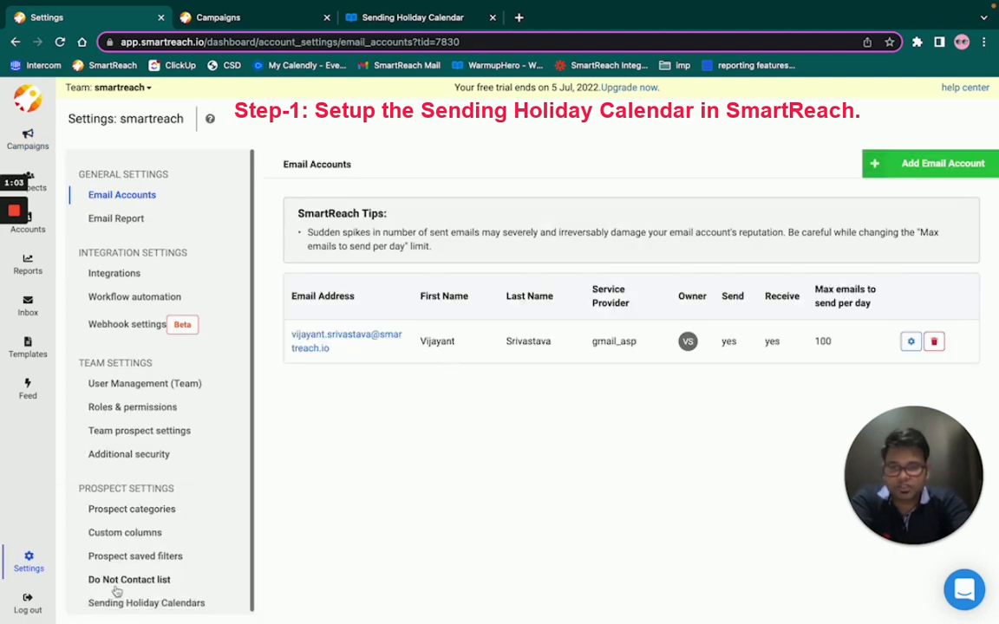
click(156, 604)
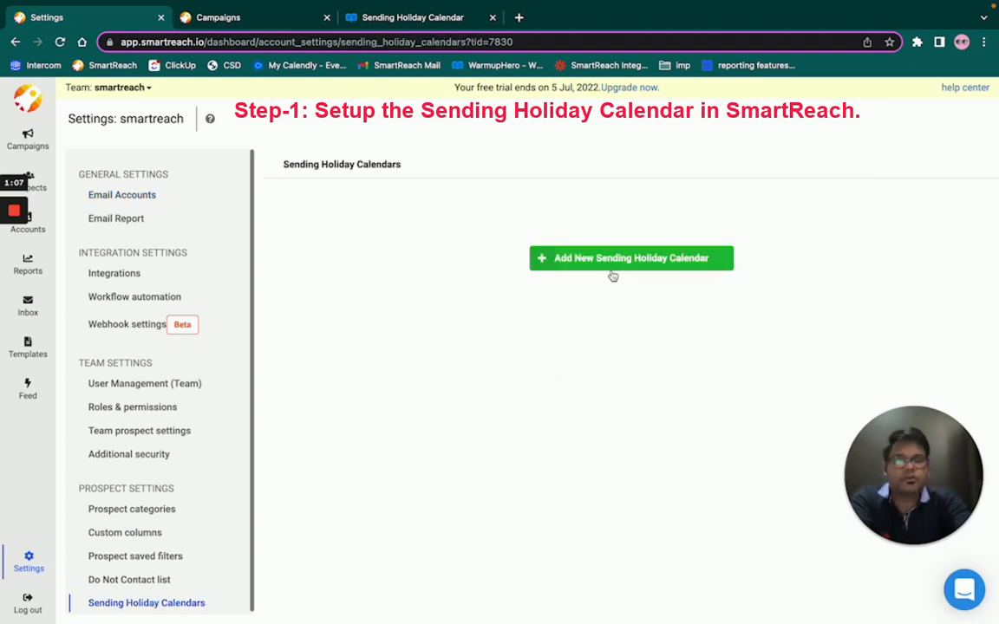
click(679, 264)
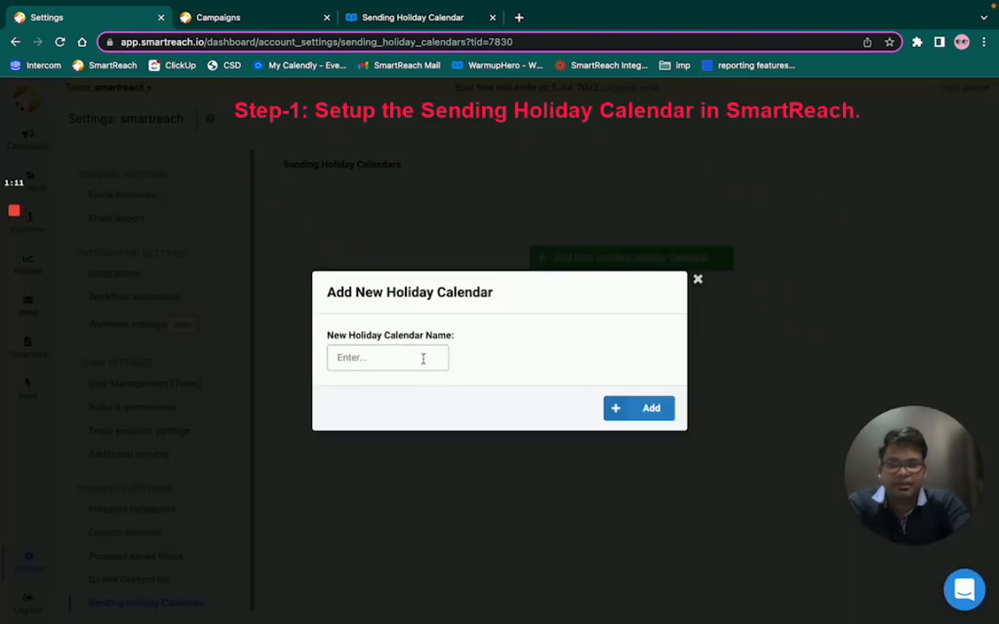
click(423, 359)
text(US)
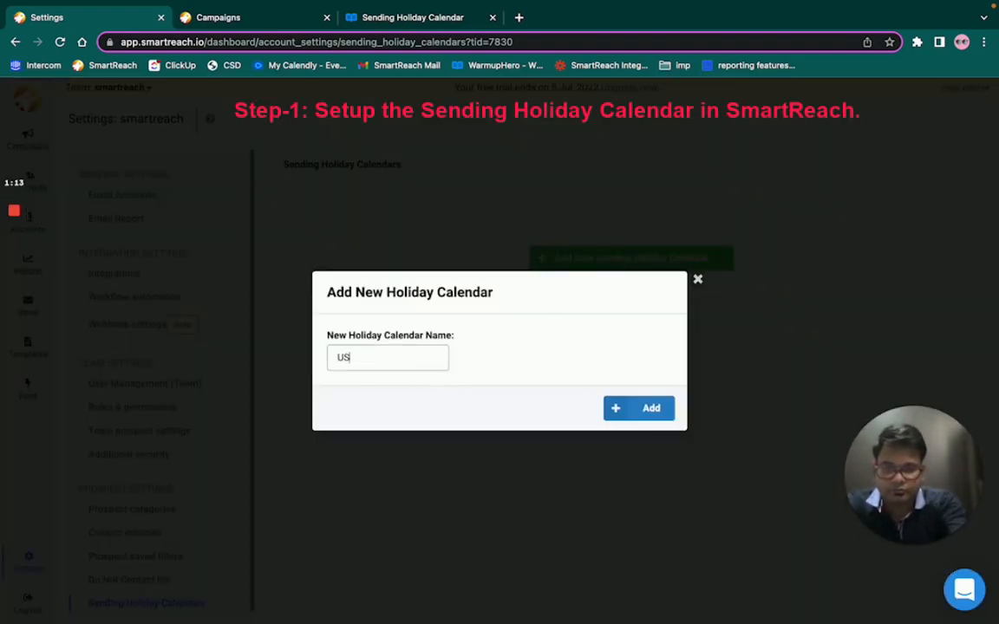
text( Holidays)
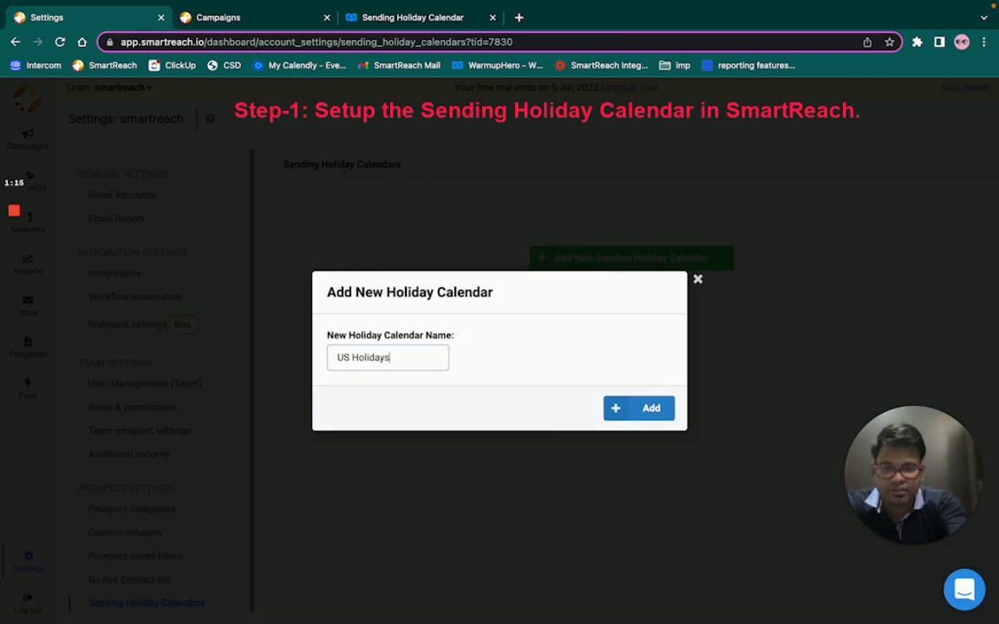
click(661, 408)
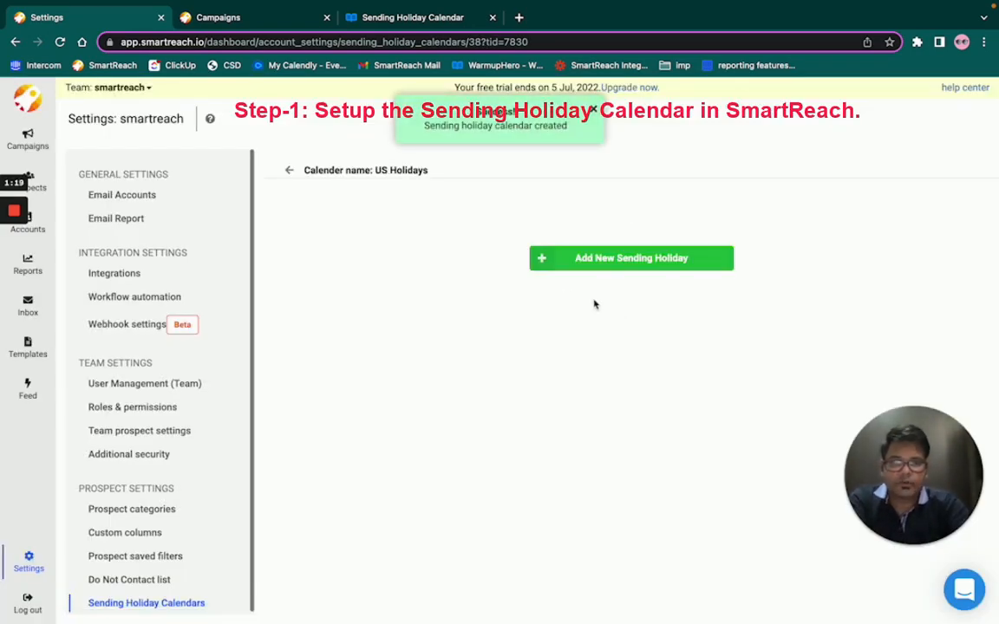
Start a new sending holiday in the US Holidays calendar and name it Thanksgiving.
click(655, 265)
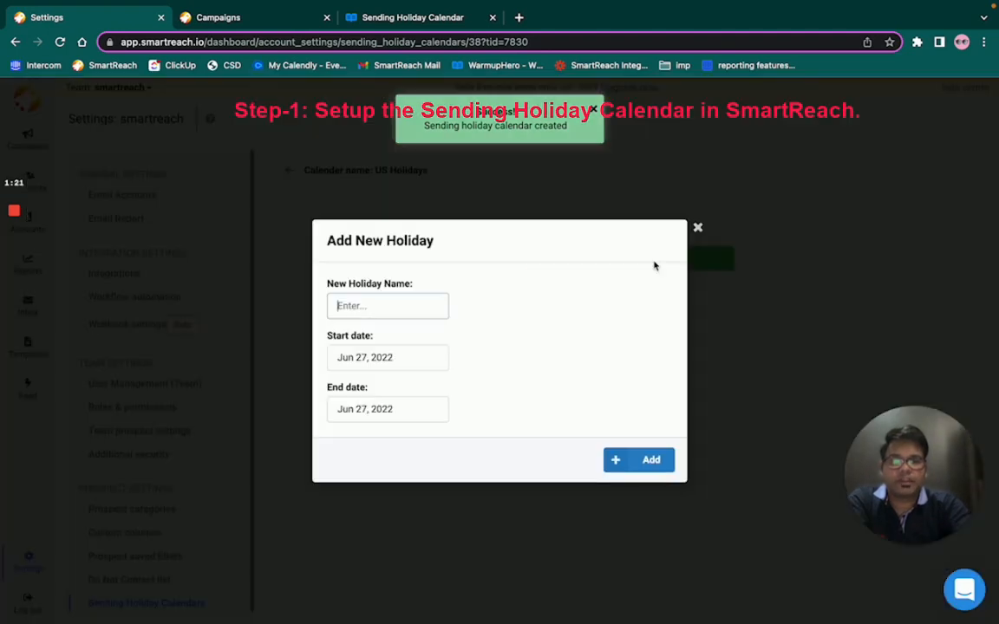
click(417, 313)
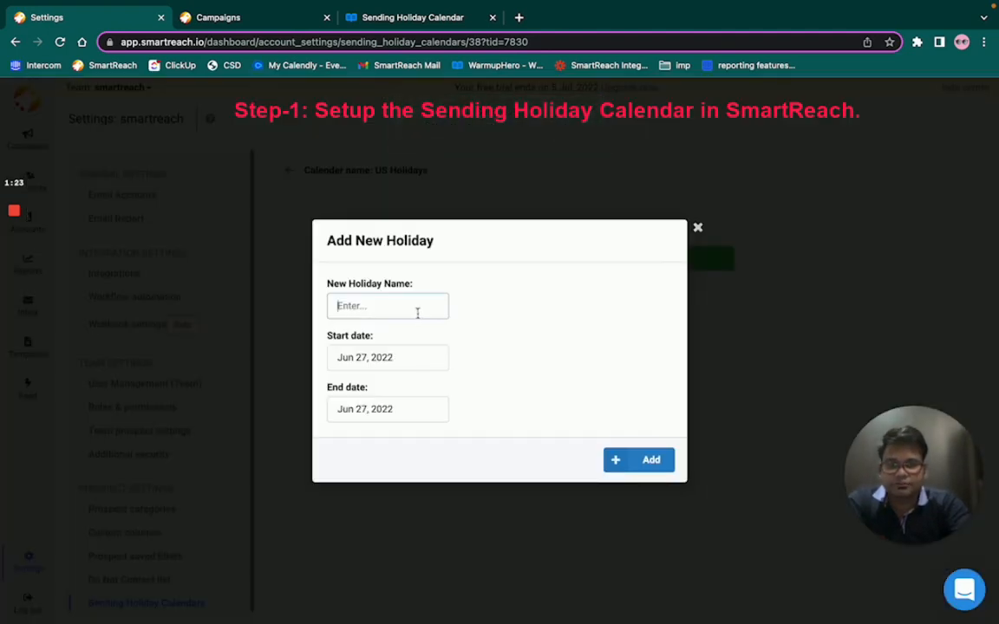
text(Thanksgiving)
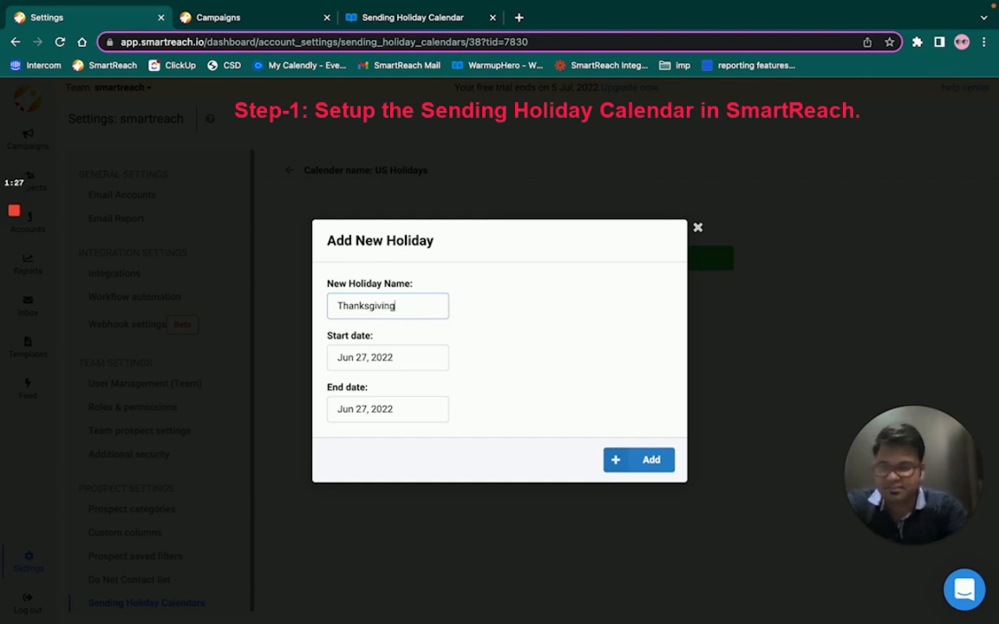
Set the Thanksgiving holiday's start date to Nov 24, 2022.
click(362, 365)
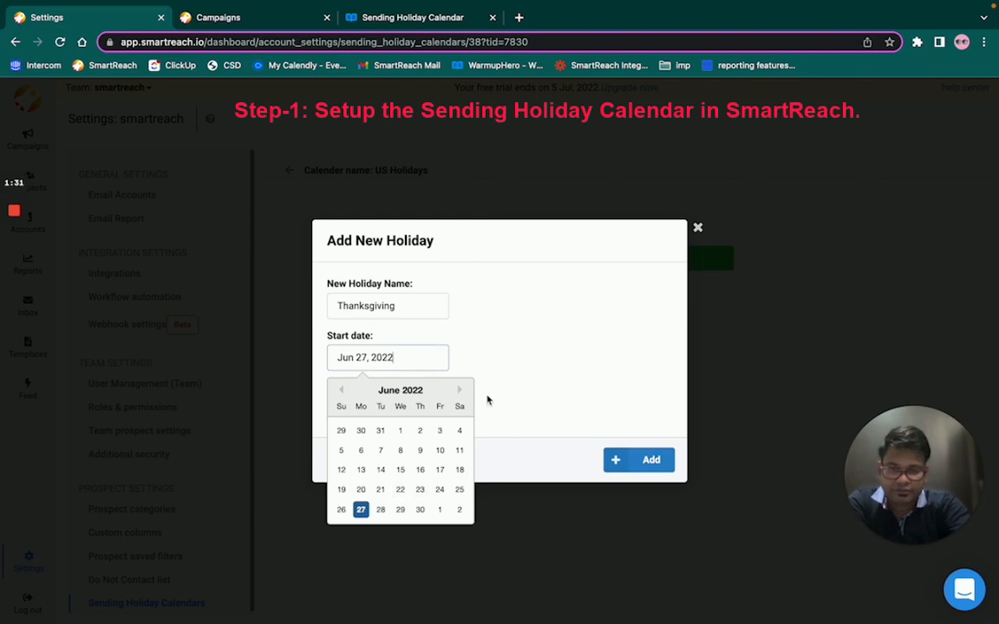
click(460, 393)
click(460, 393)
click(460, 393)
click(460, 393)
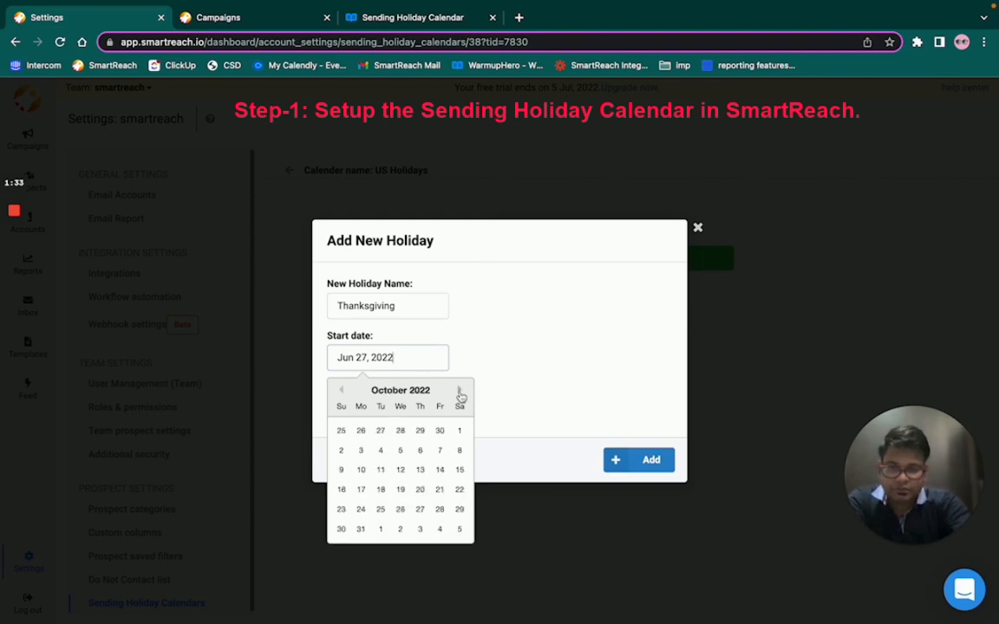
click(460, 393)
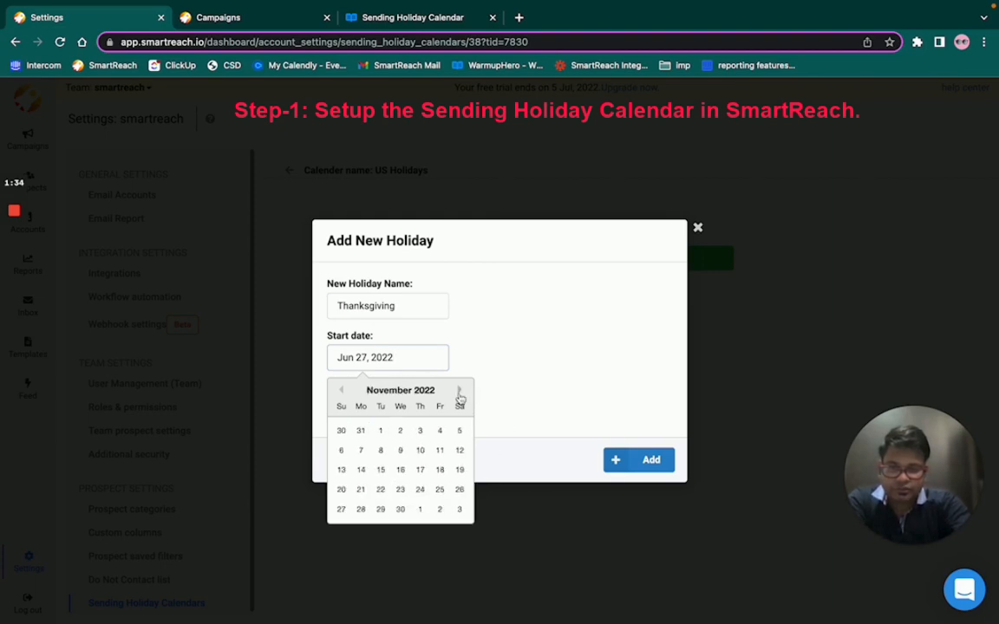
click(420, 489)
Set the Thanksgiving holiday's end date to Nov 24, 2022 and add the holiday to the calendar.
click(418, 416)
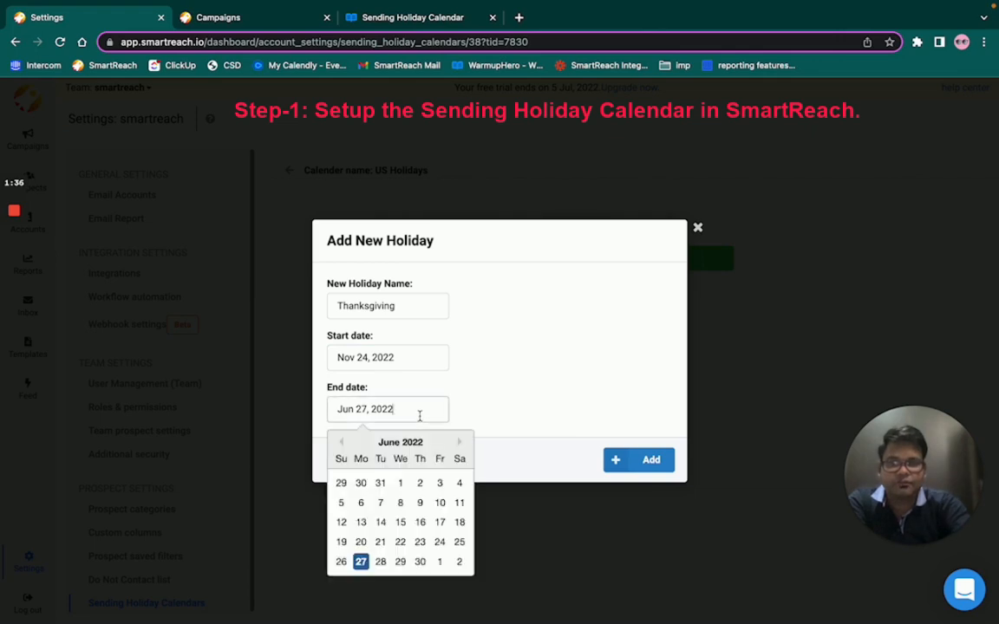
click(460, 443)
click(460, 442)
click(460, 442)
click(461, 442)
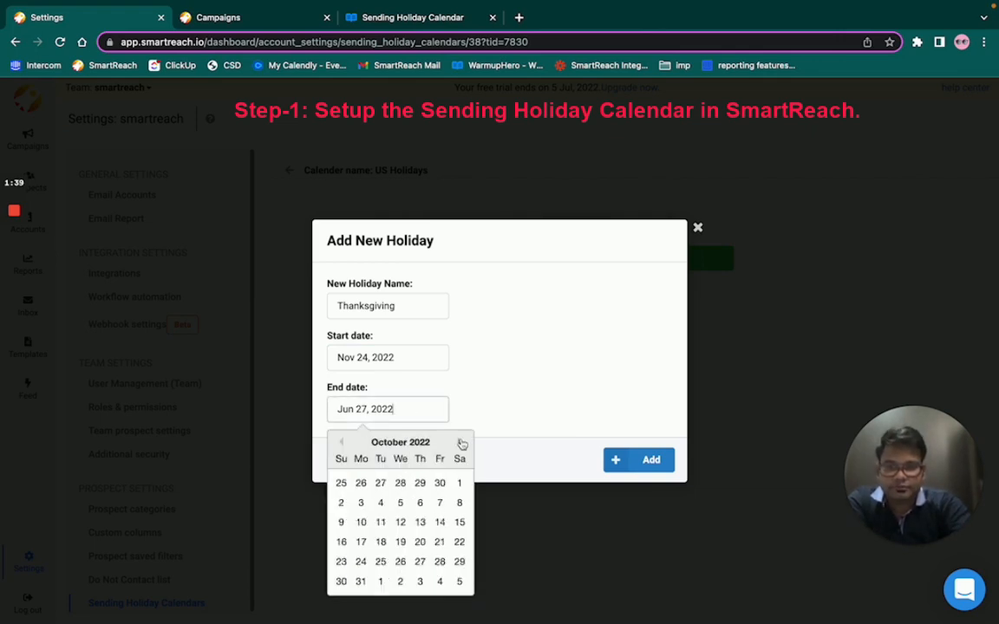
click(461, 442)
click(419, 544)
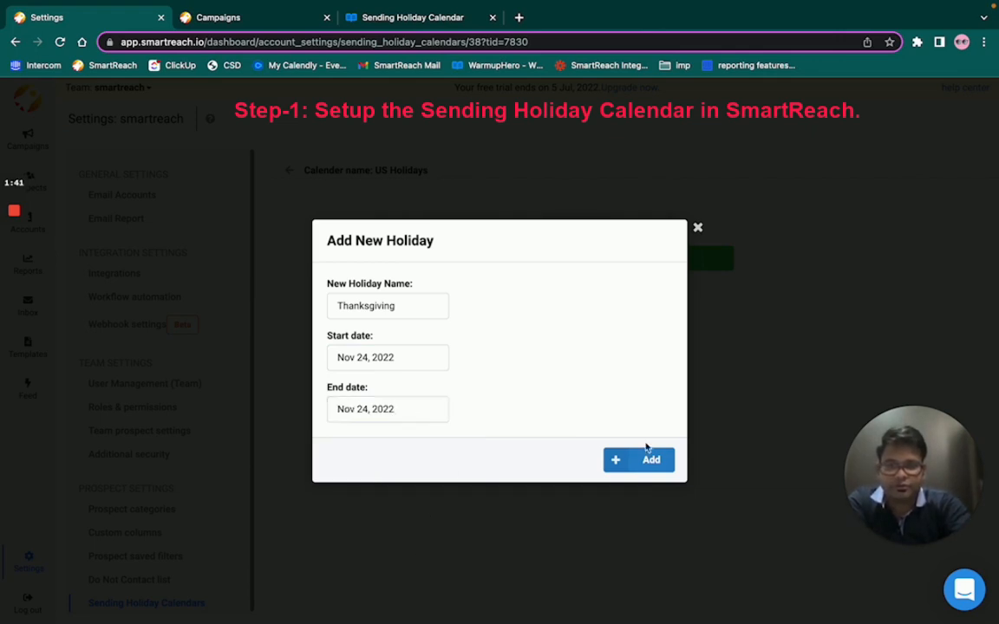
click(653, 460)
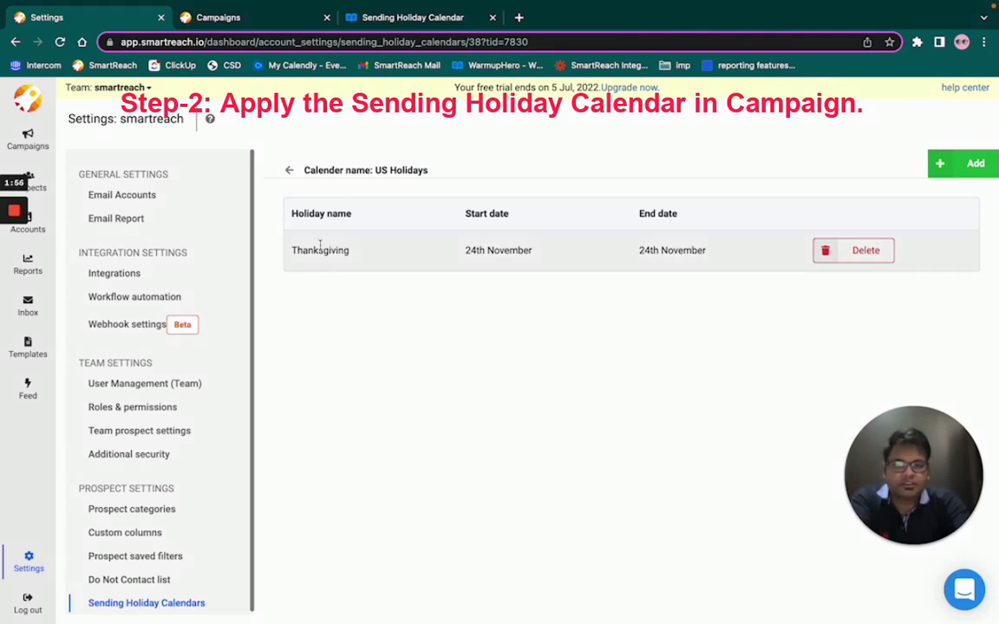
In the Prospect-21 campaign's schedule settings, set the sending holiday calendar to US Holidays and save.
click(246, 25)
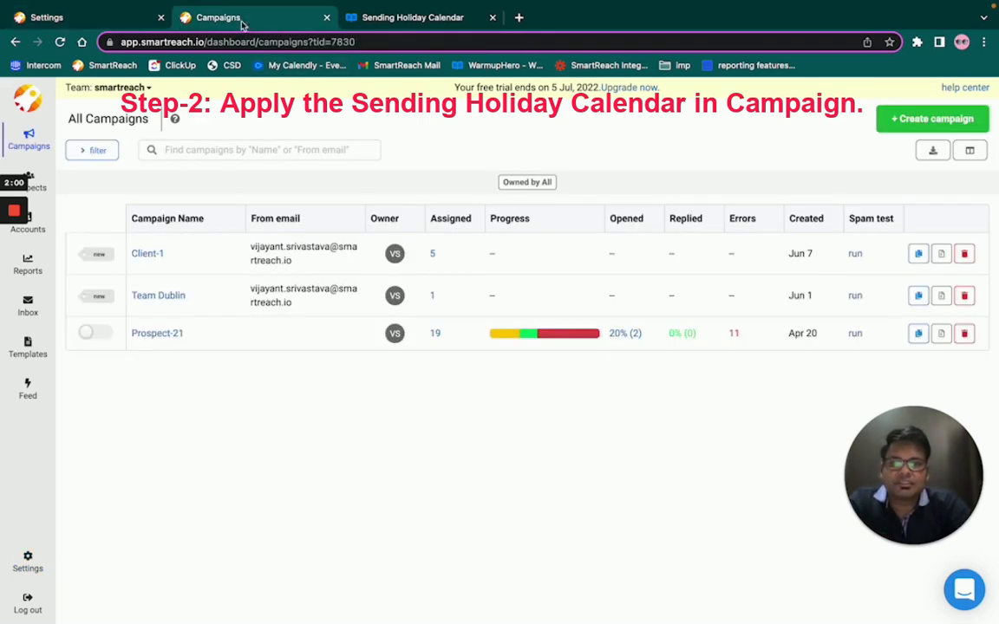
click(161, 336)
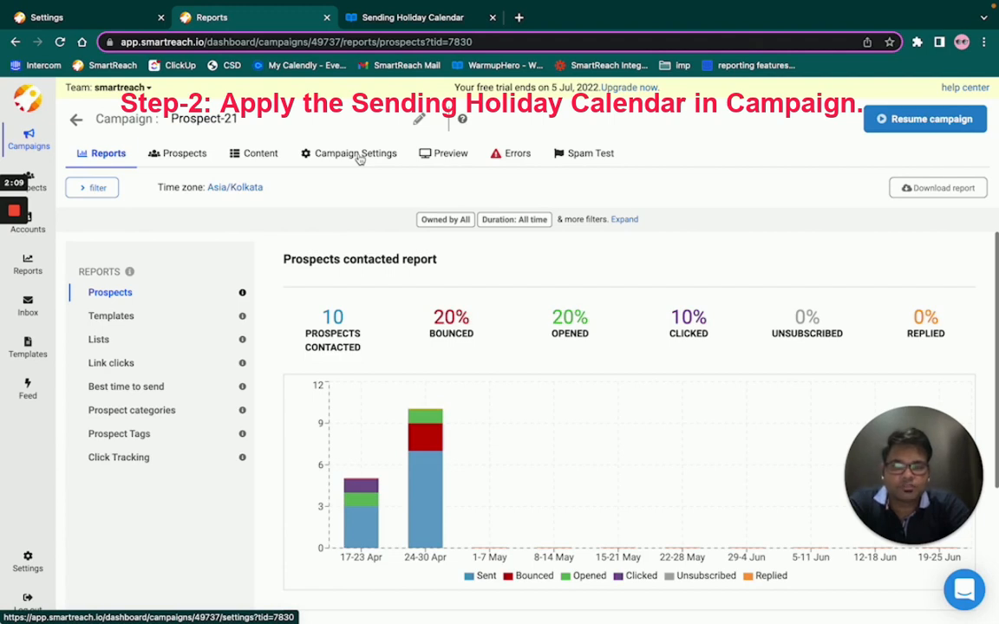
click(359, 158)
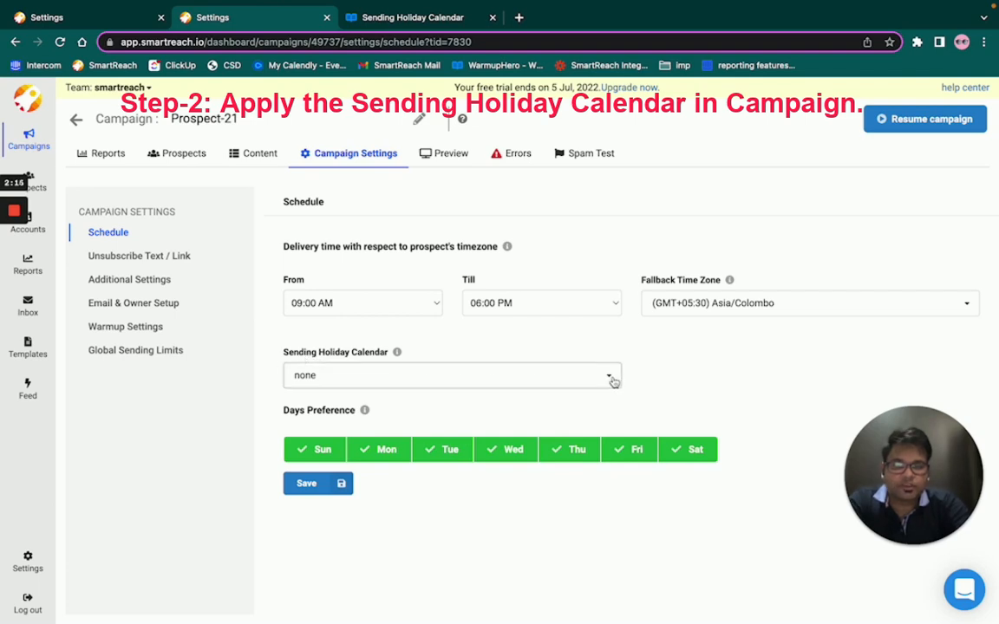
click(612, 383)
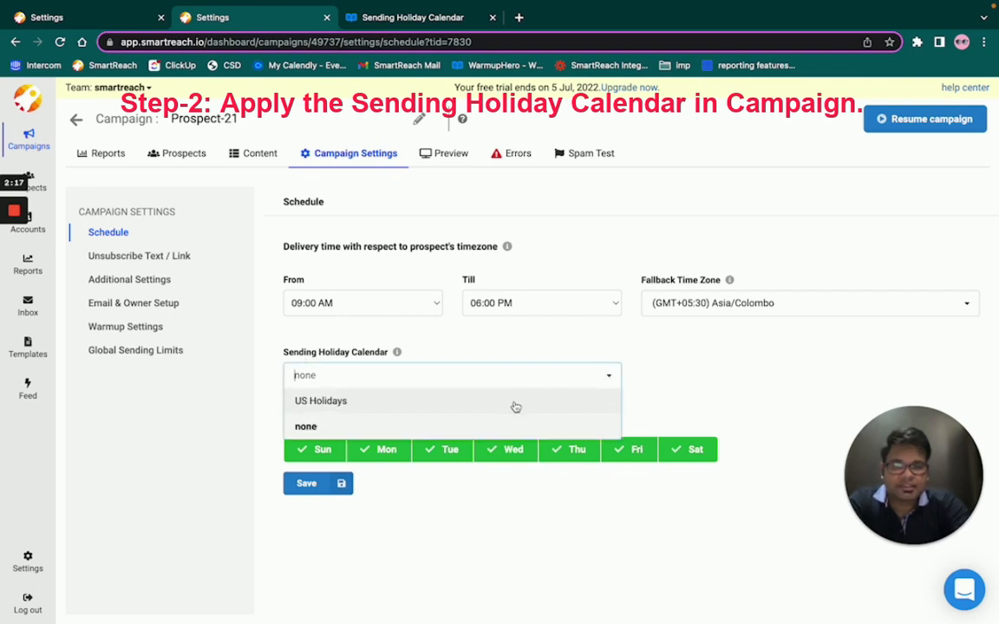
click(515, 404)
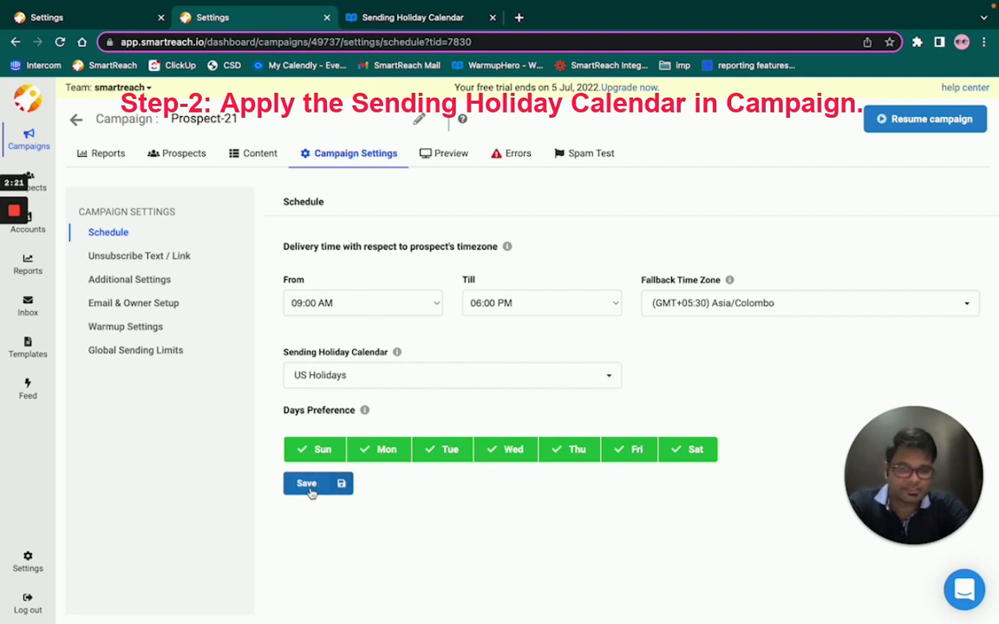
click(310, 491)
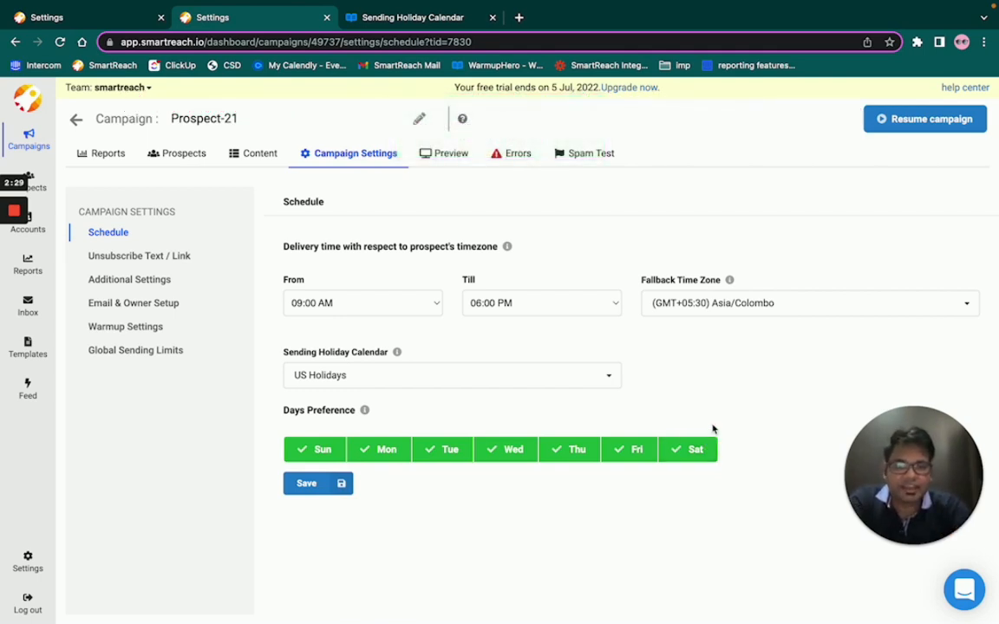
Open the US Holidays calendar's holiday list from the team's sending holiday calendar settings.
mouse_move(49, 559)
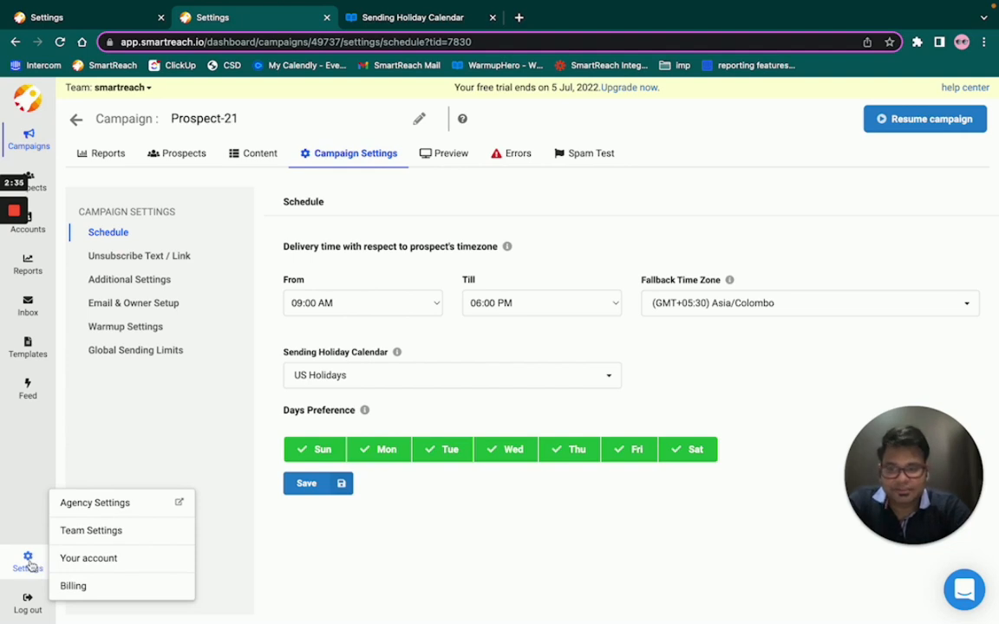
click(93, 532)
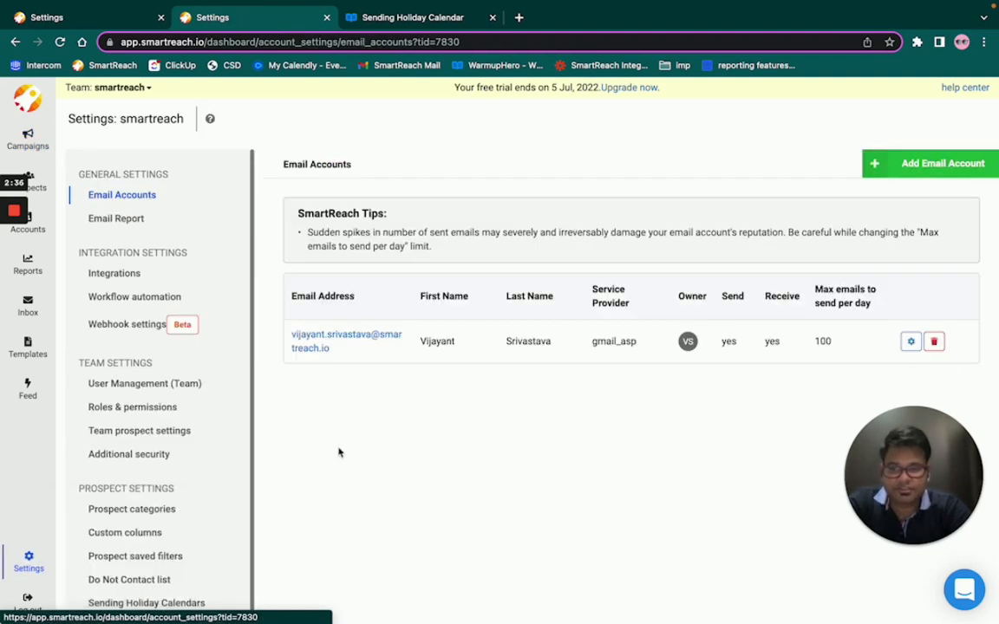
click(143, 604)
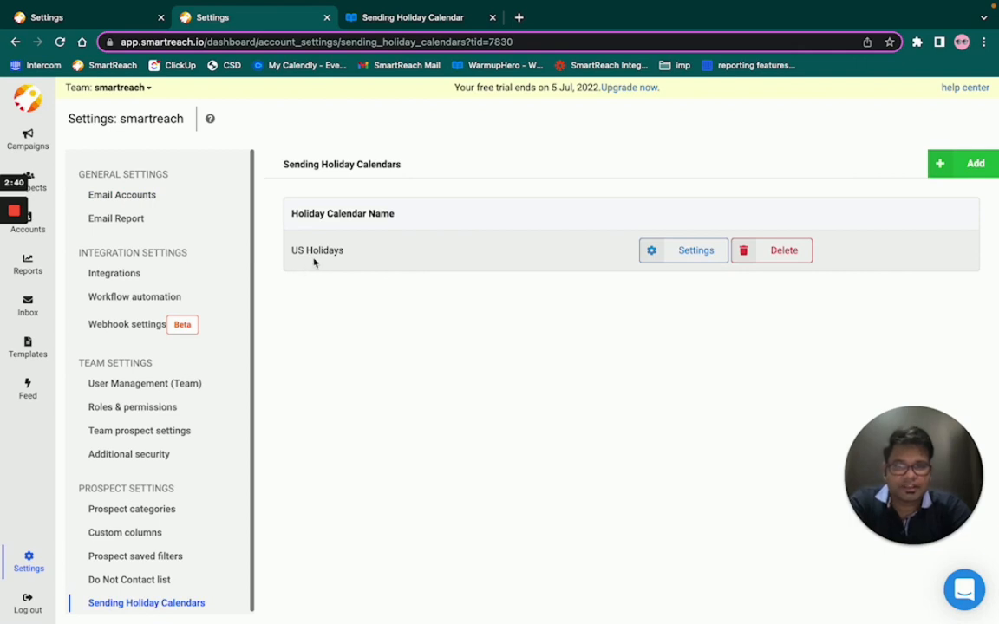
click(696, 254)
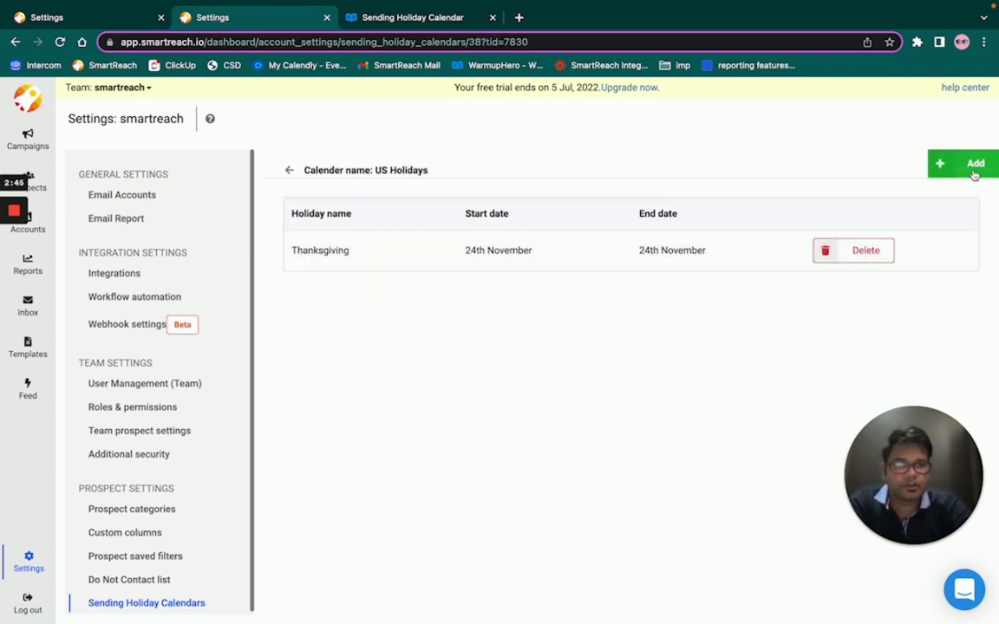
Start a new holiday in the US Holidays calendar and name it LabourDay.
click(973, 173)
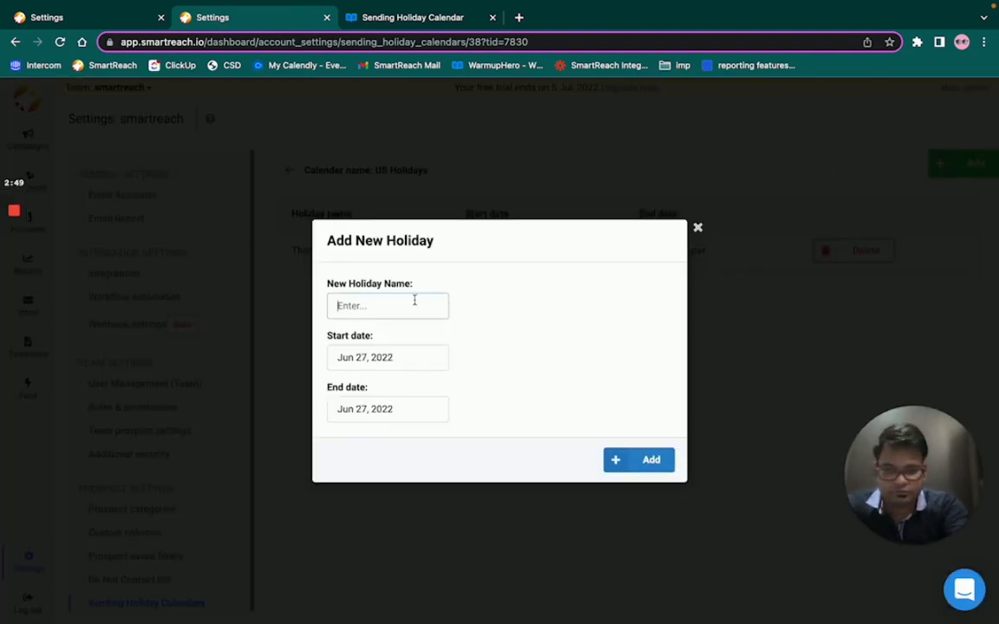
text(labour)
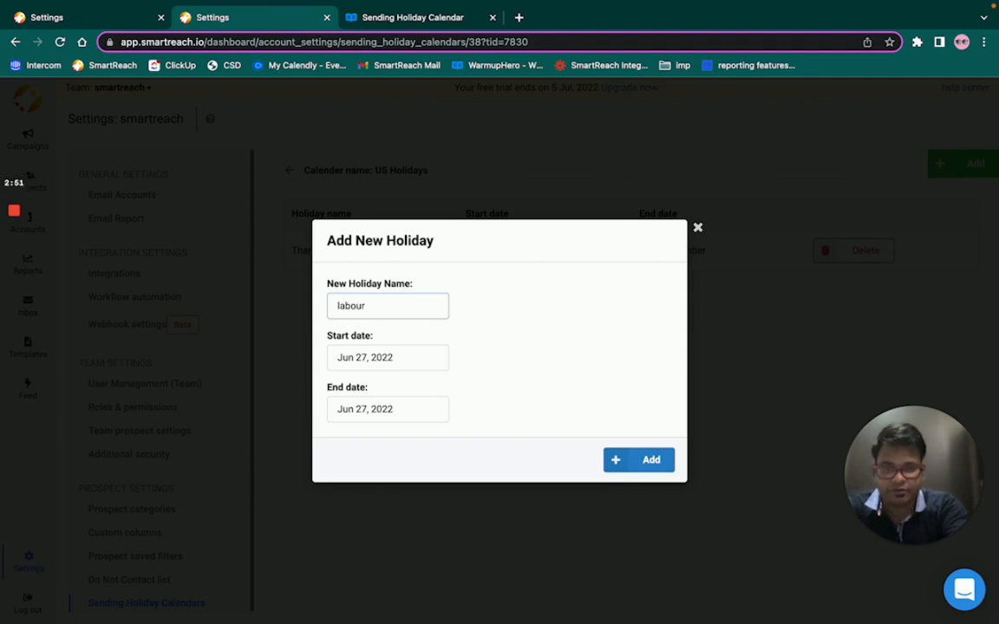
text(Day)
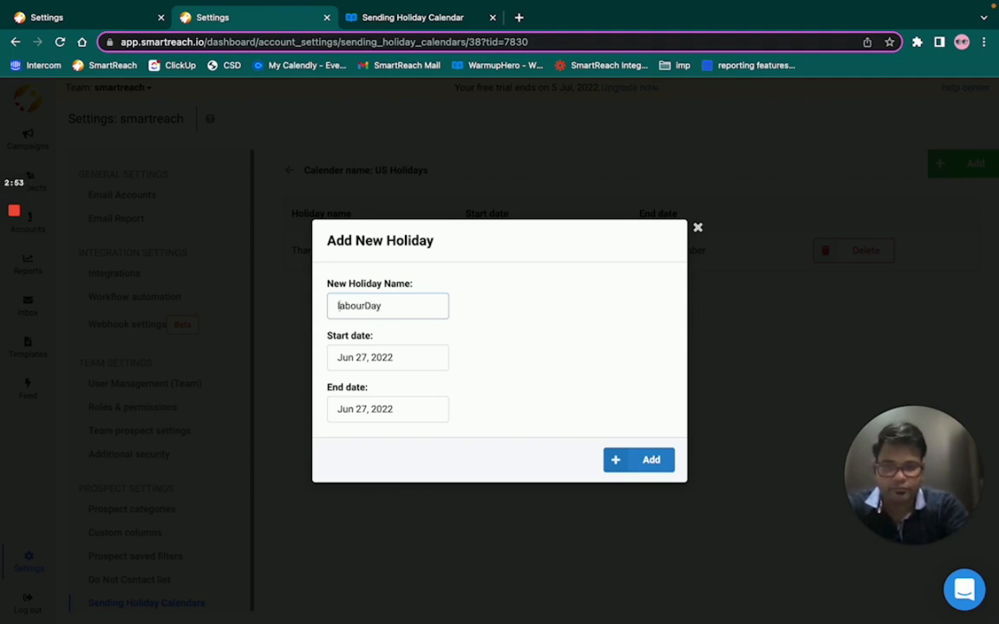
key(BackSpace)
text(L)
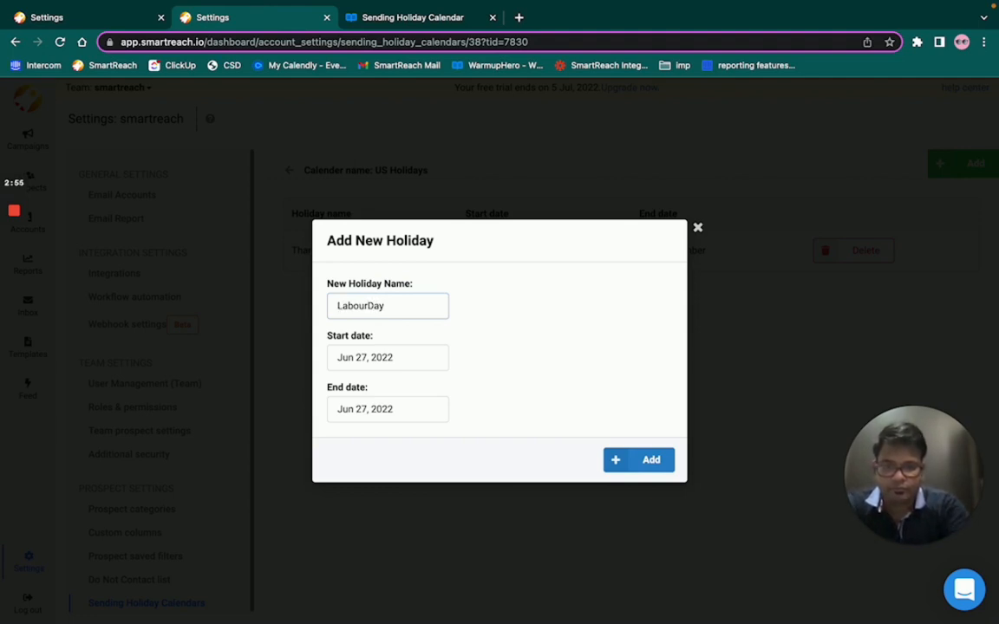
Set the LabourDay holiday's start date to Sep 05, 2022.
click(410, 360)
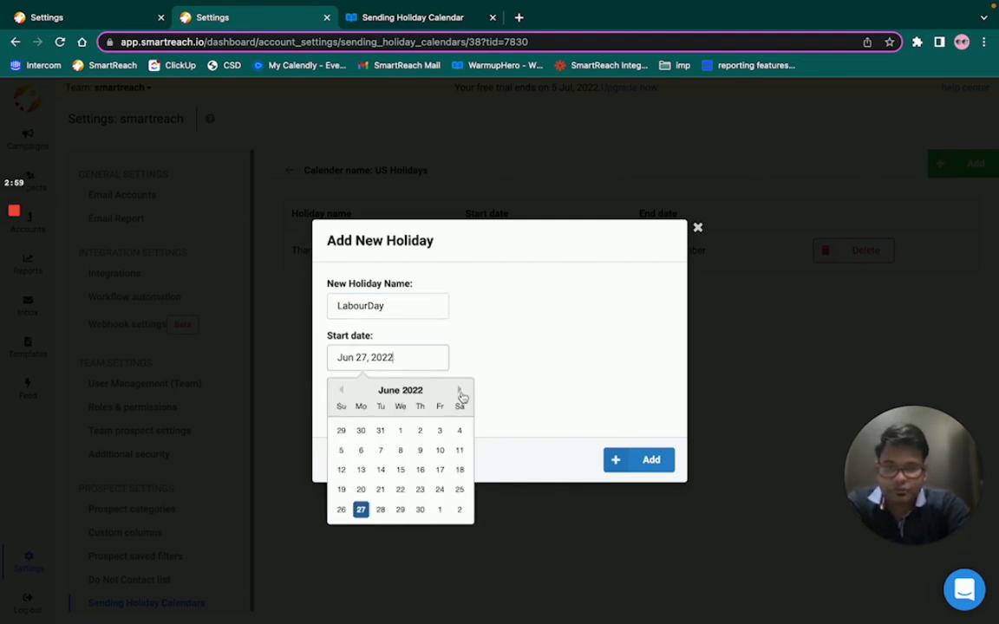
click(460, 392)
click(461, 392)
click(461, 392)
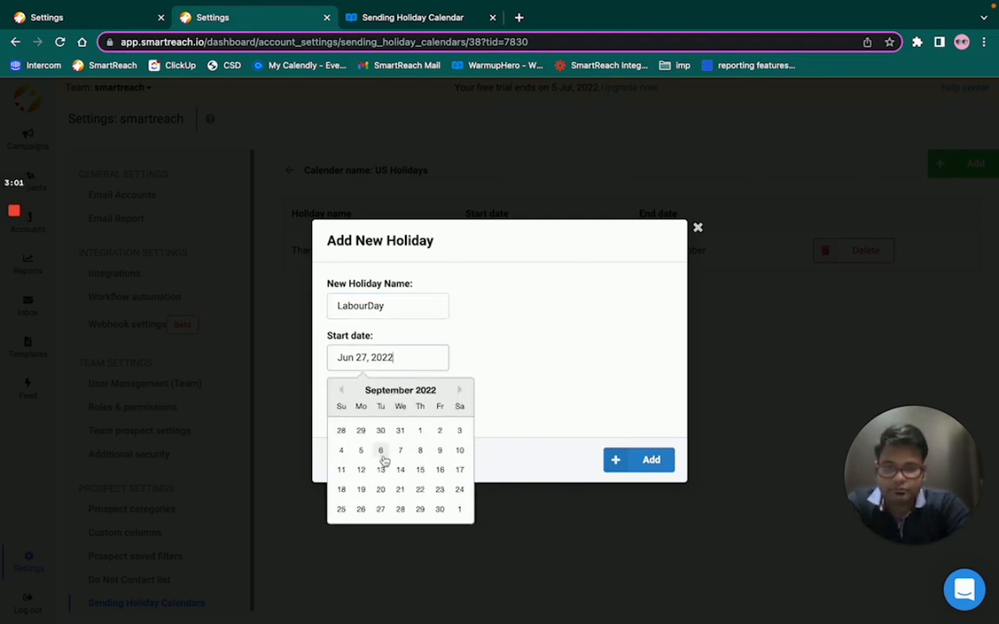
click(368, 460)
Set the LabourDay holiday's end date to Sep 05, 2022 and add the holiday to the calendar.
click(417, 412)
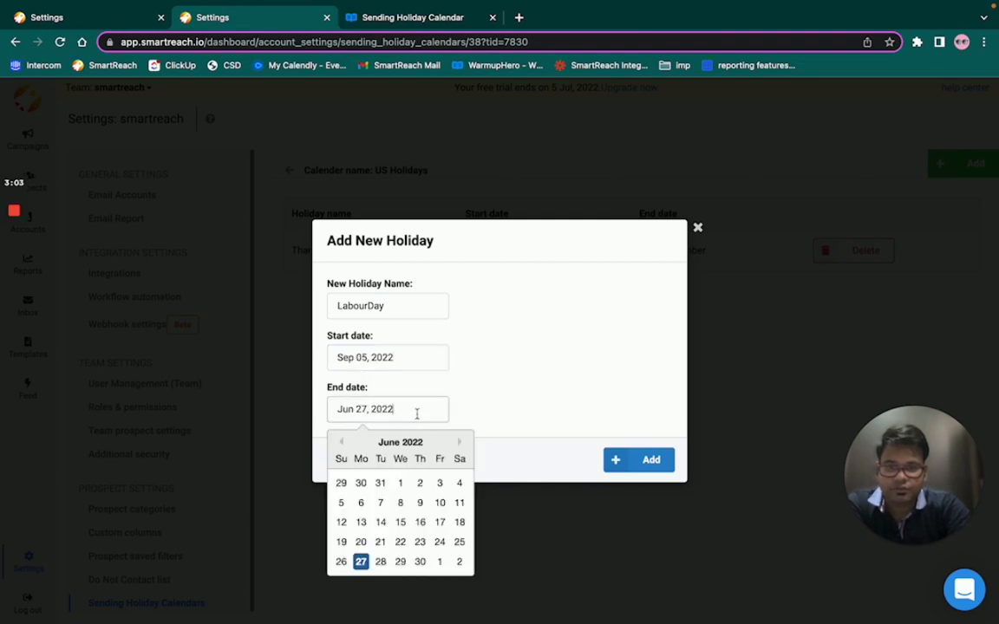
click(458, 441)
click(458, 442)
click(459, 442)
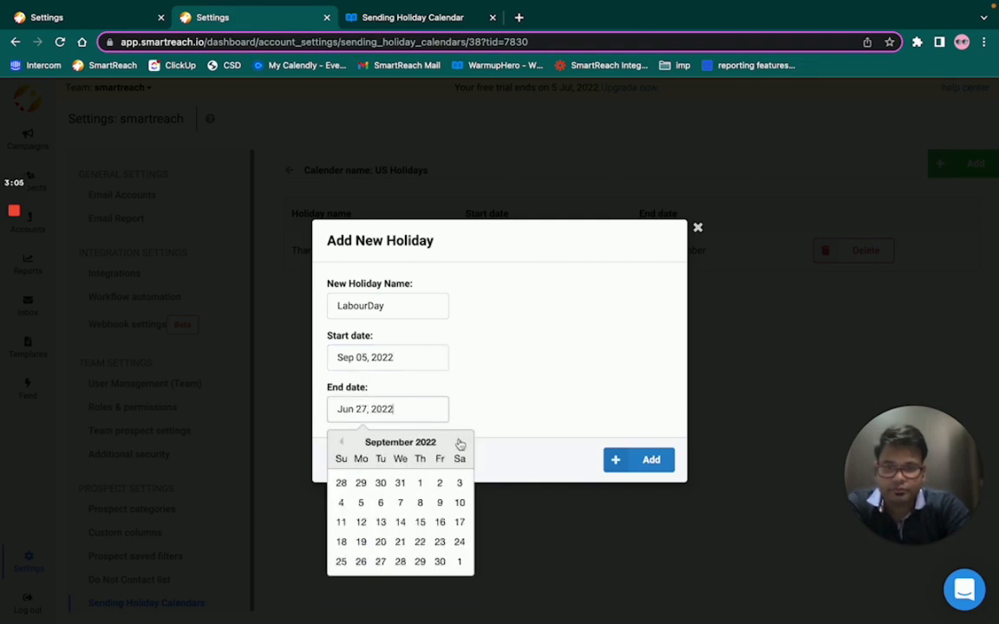
click(361, 502)
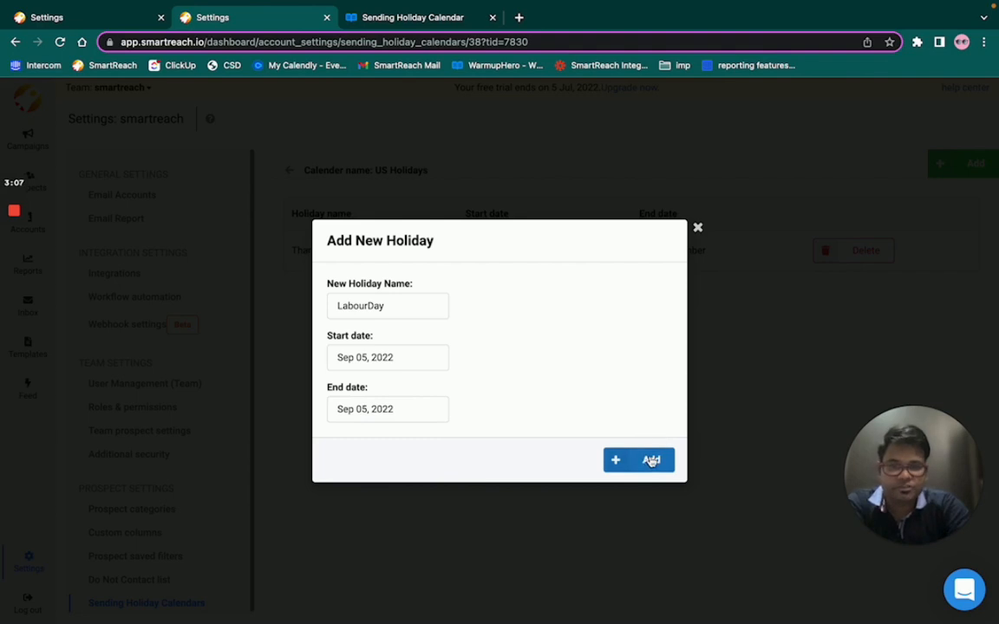
click(652, 461)
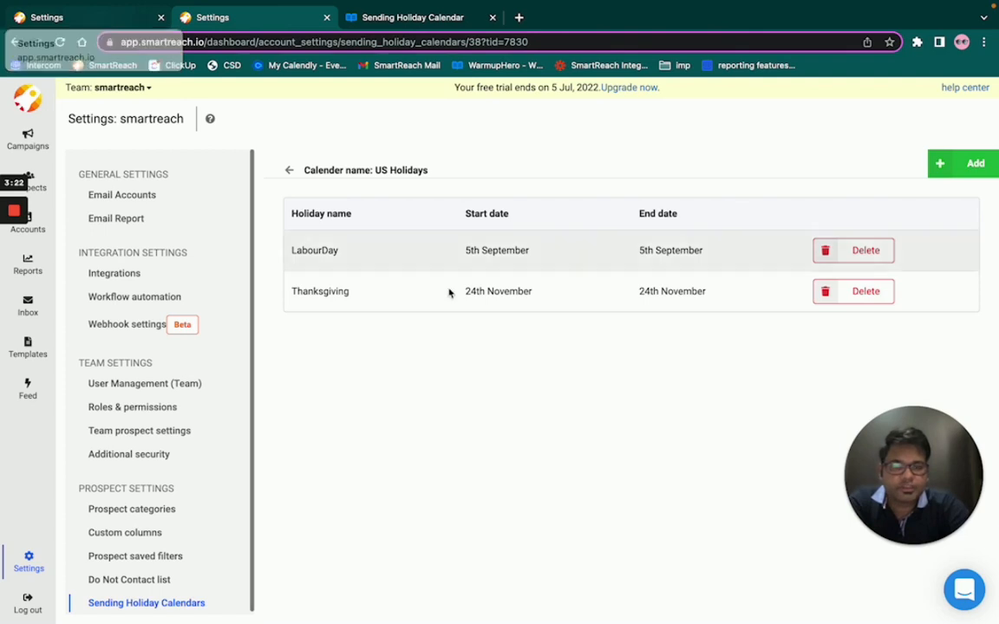
Open the SmartReach.io support chat and close it again.
click(964, 589)
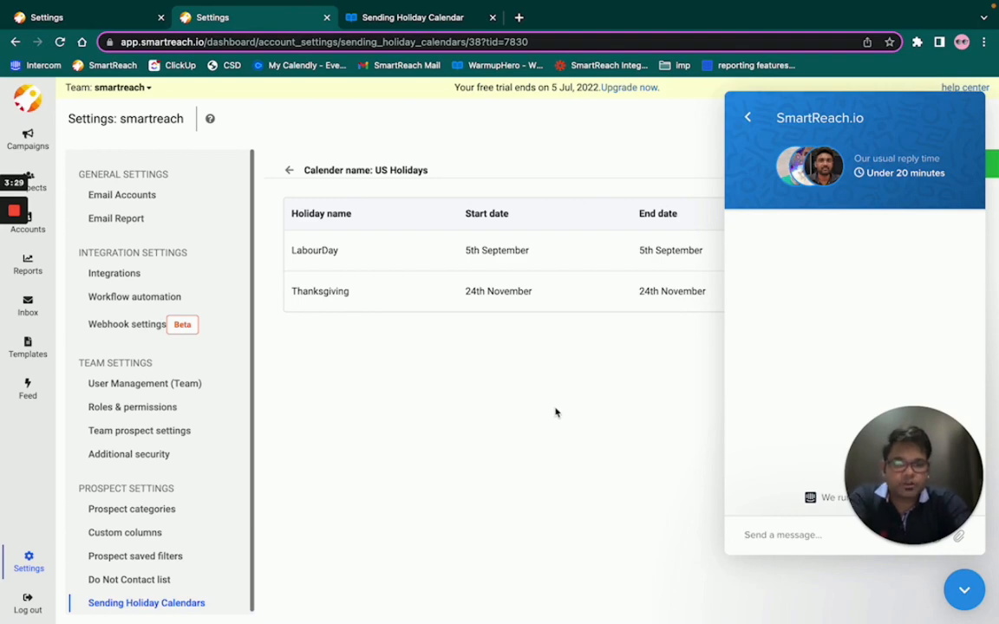
click(961, 593)
Look through the Sending Holiday Calendar help article's setup instructions and select the article's web address.
mouse_move(379, 22)
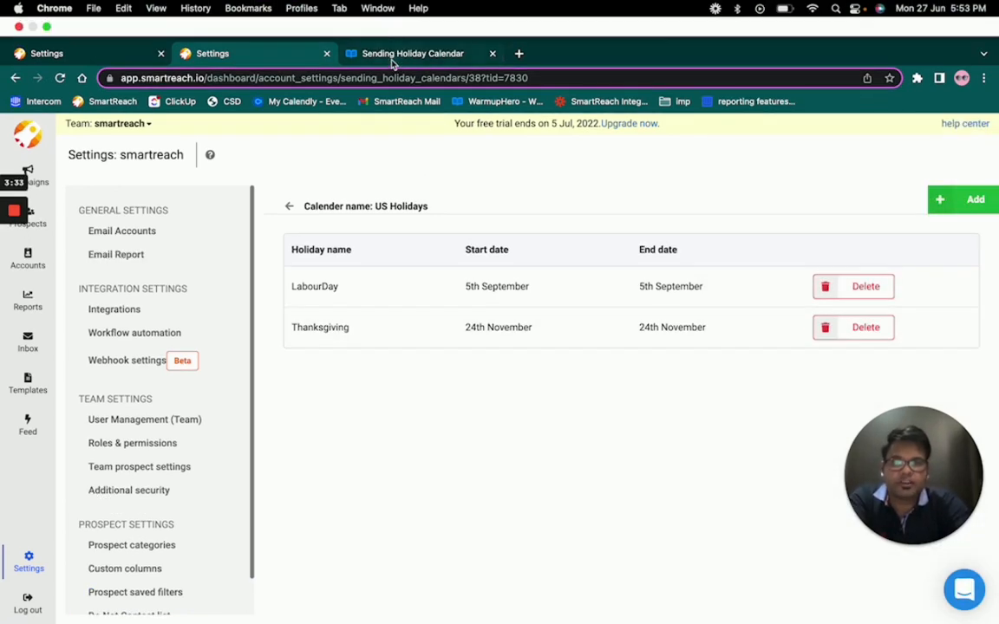
click(393, 57)
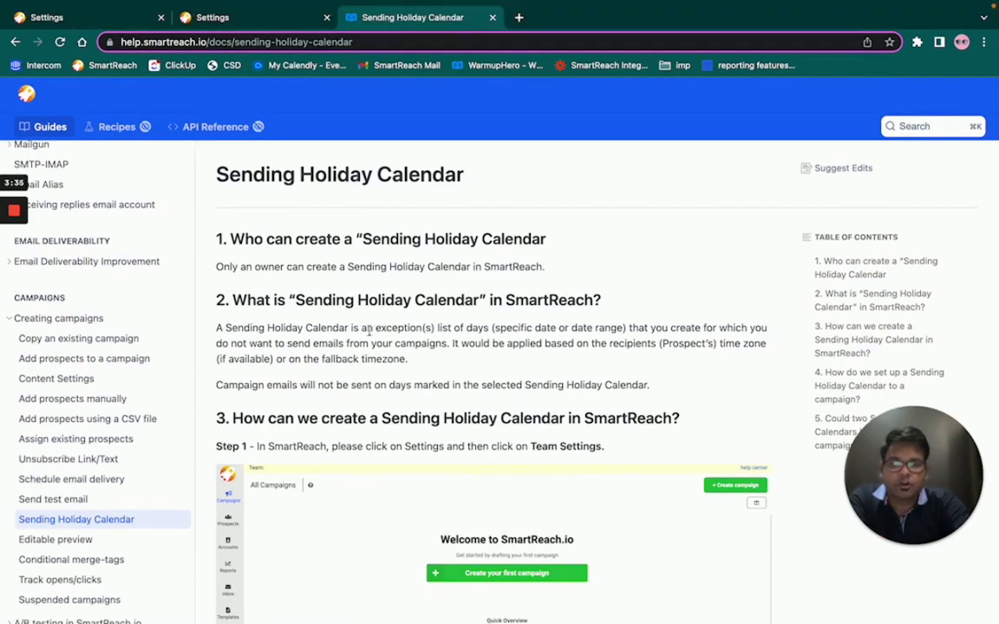
scroll(369, 332, down, 10)
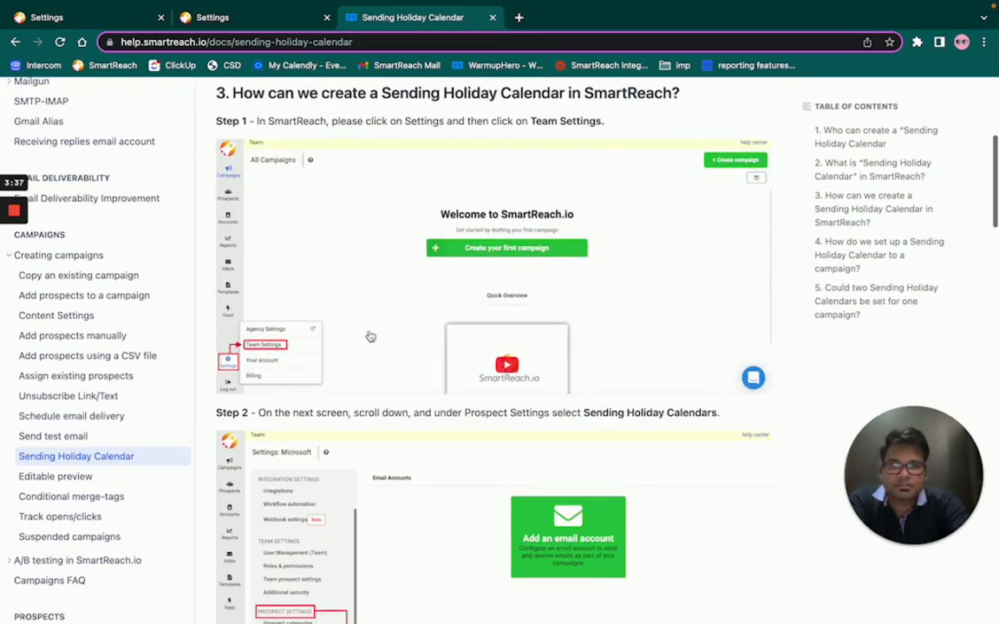
scroll(370, 335, down, 20)
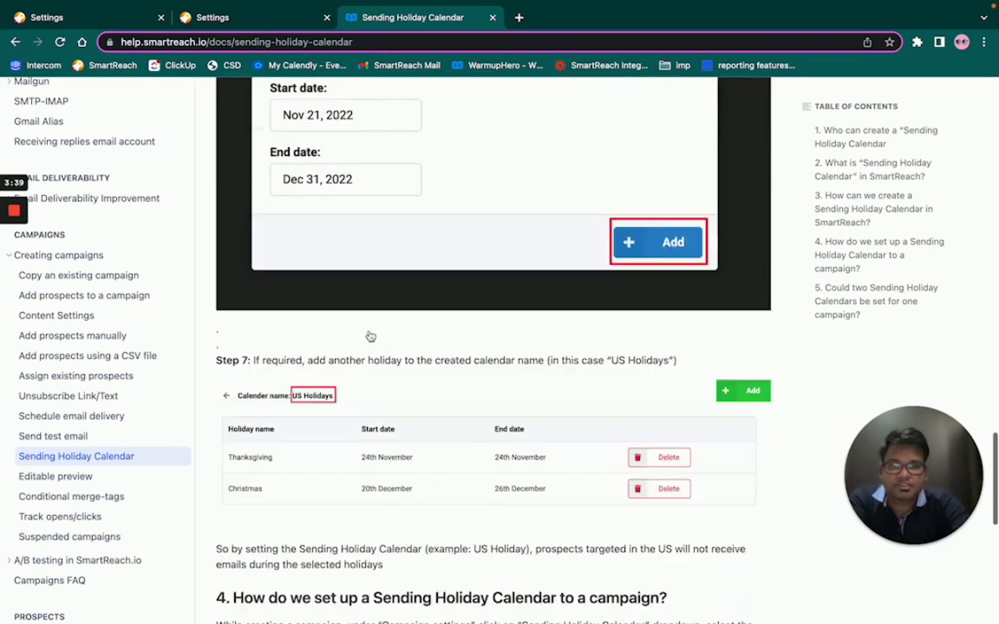
scroll(370, 336, up, 20)
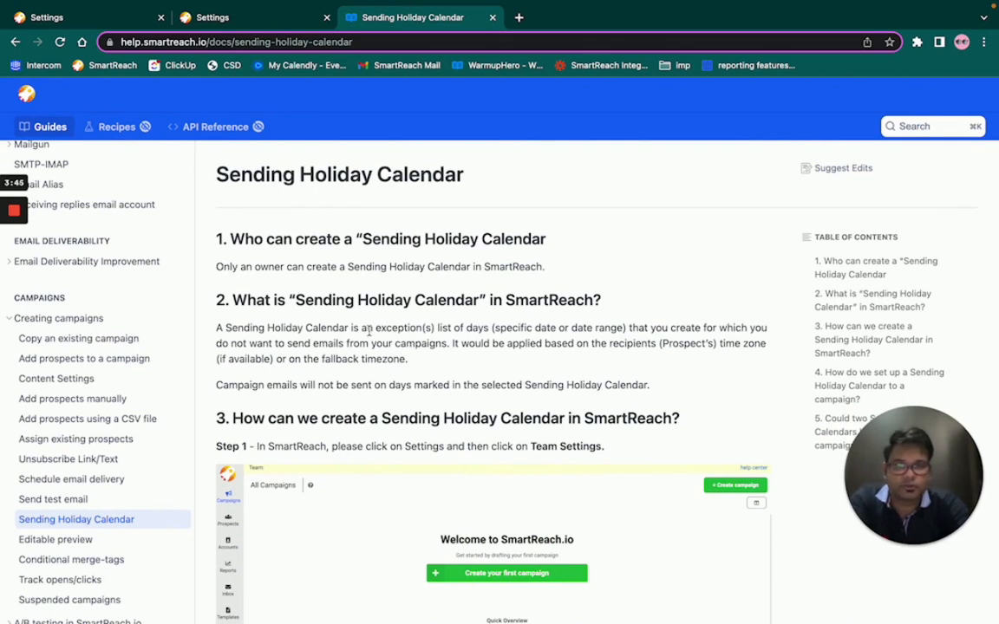
mouse_move(921, 488)
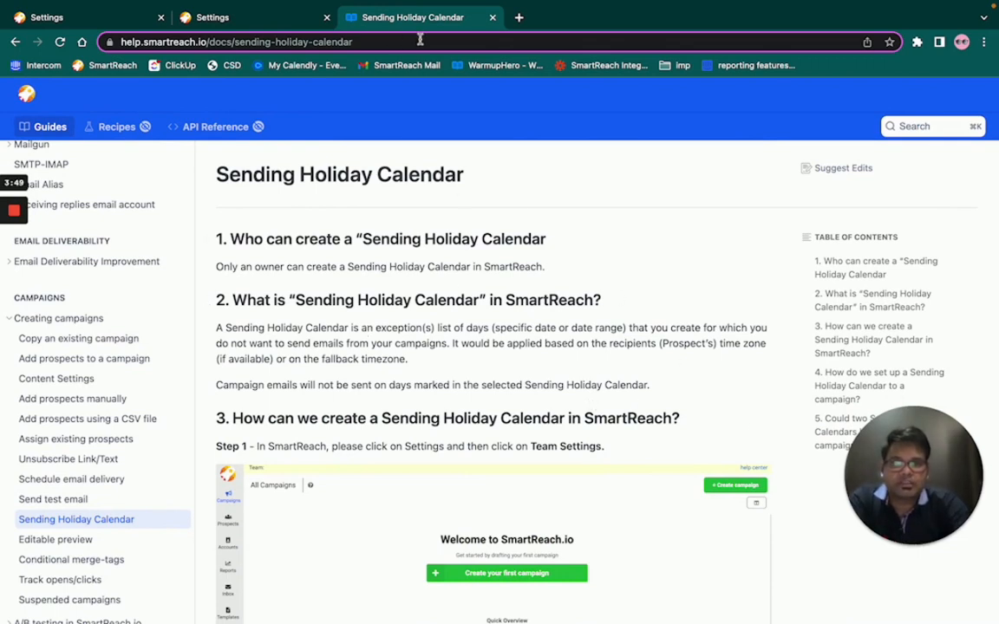
key(super+a)
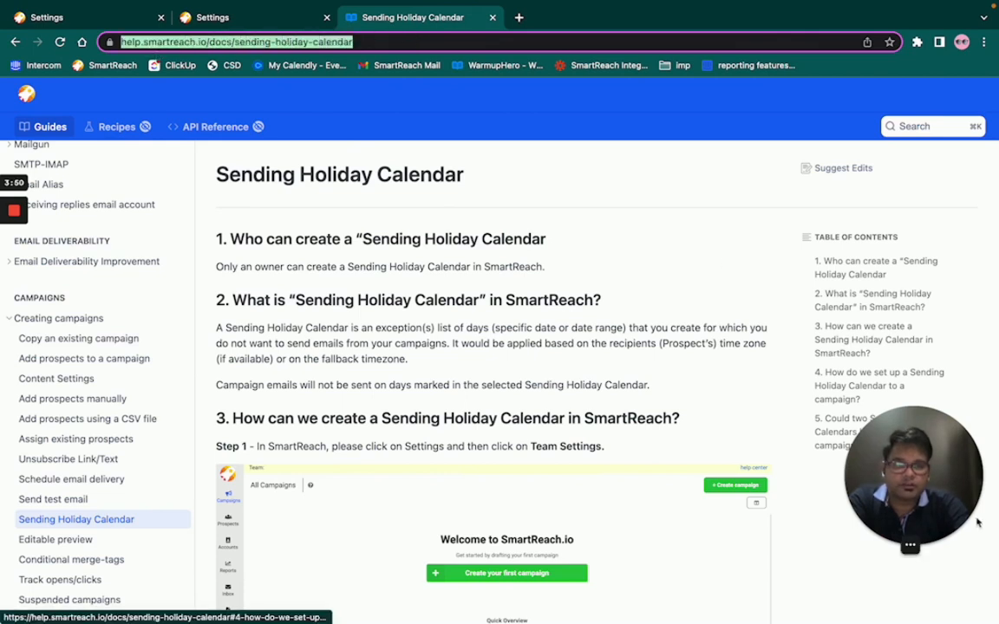
mouse_move(917, 507)
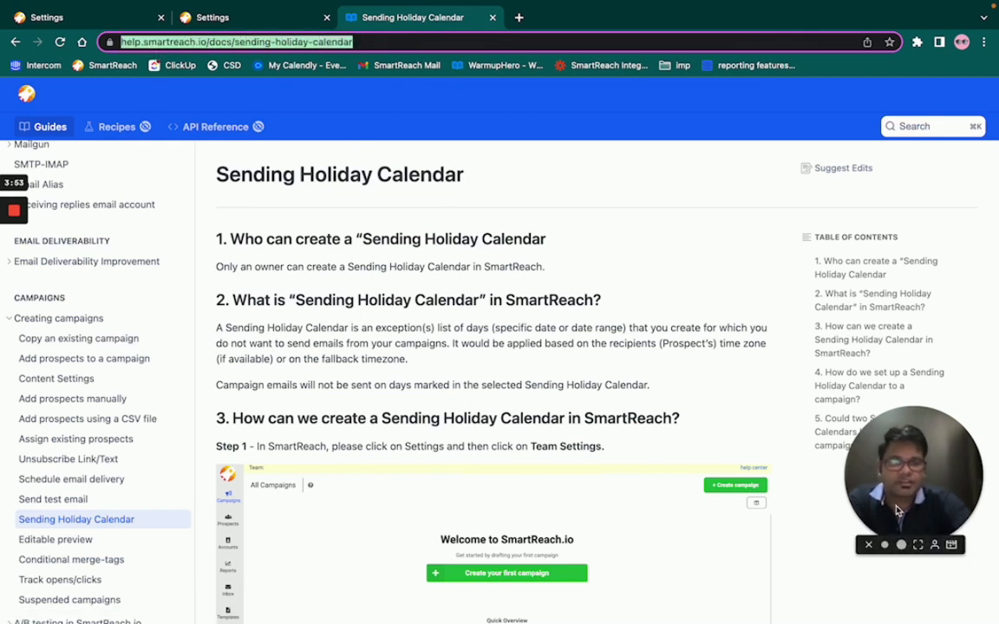